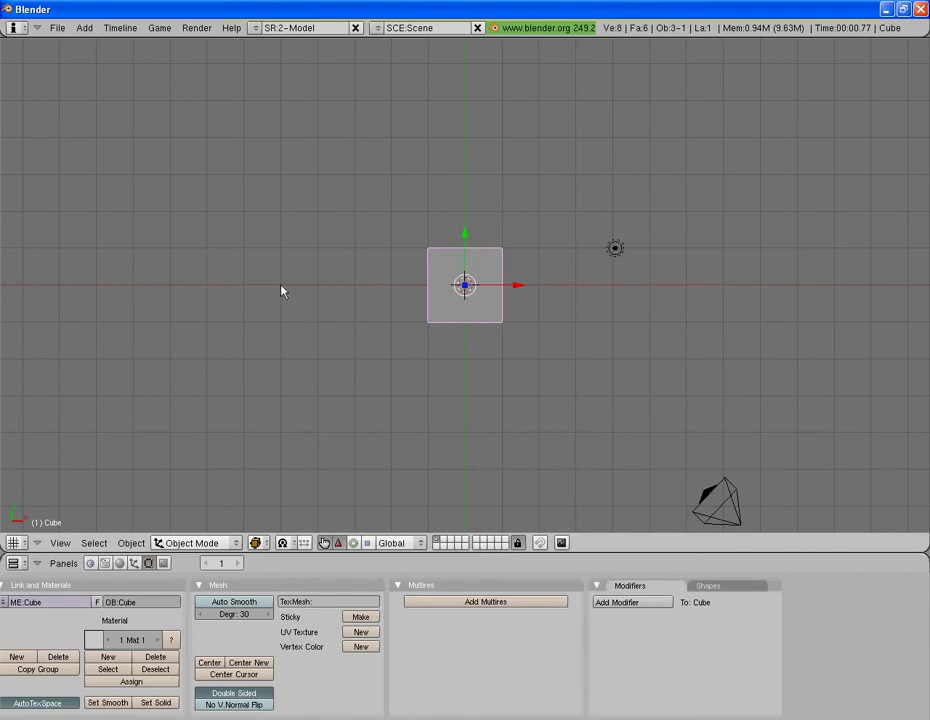
- Add a new cube mesh to the left of the scene centre
key(space)
mouse_move(351, 283)
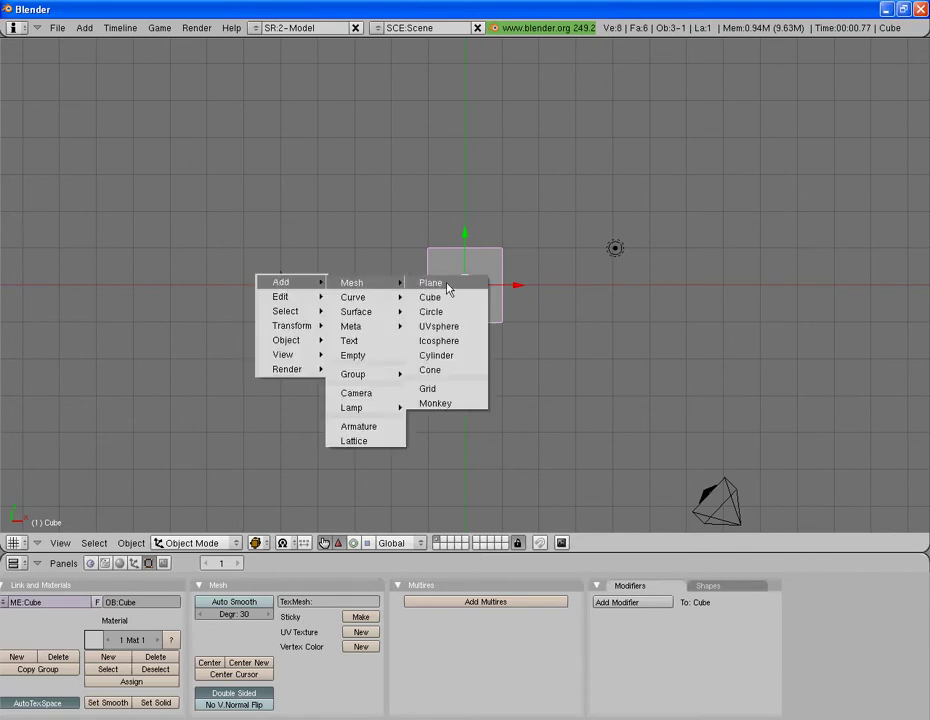
click(430, 297)
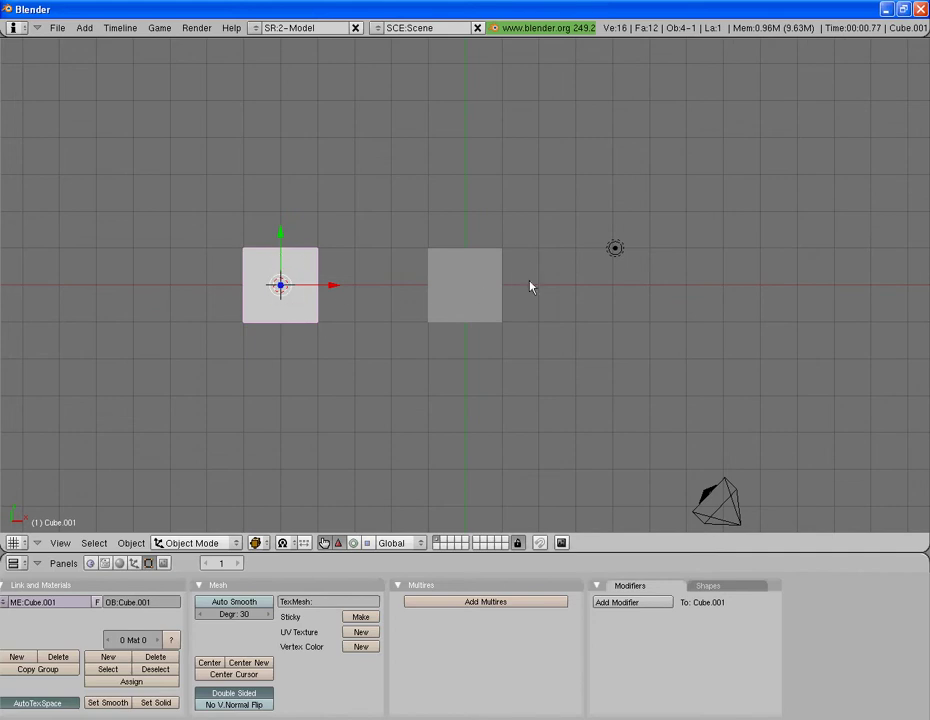
- Compare the material and texture settings of the original cube and the new Cube.001
right_click(459, 283)
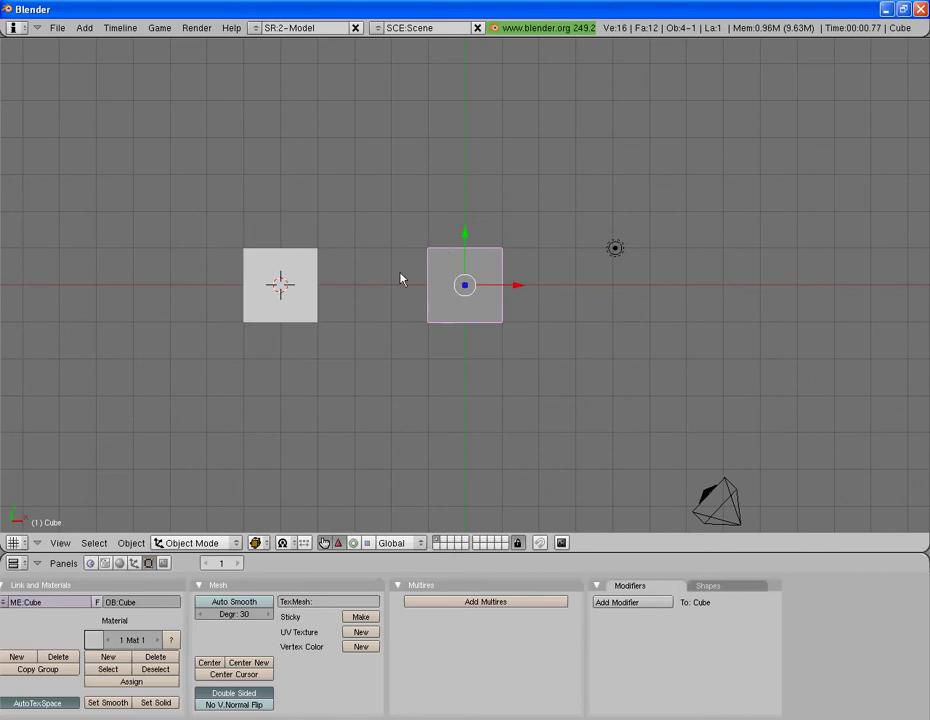
click(119, 563)
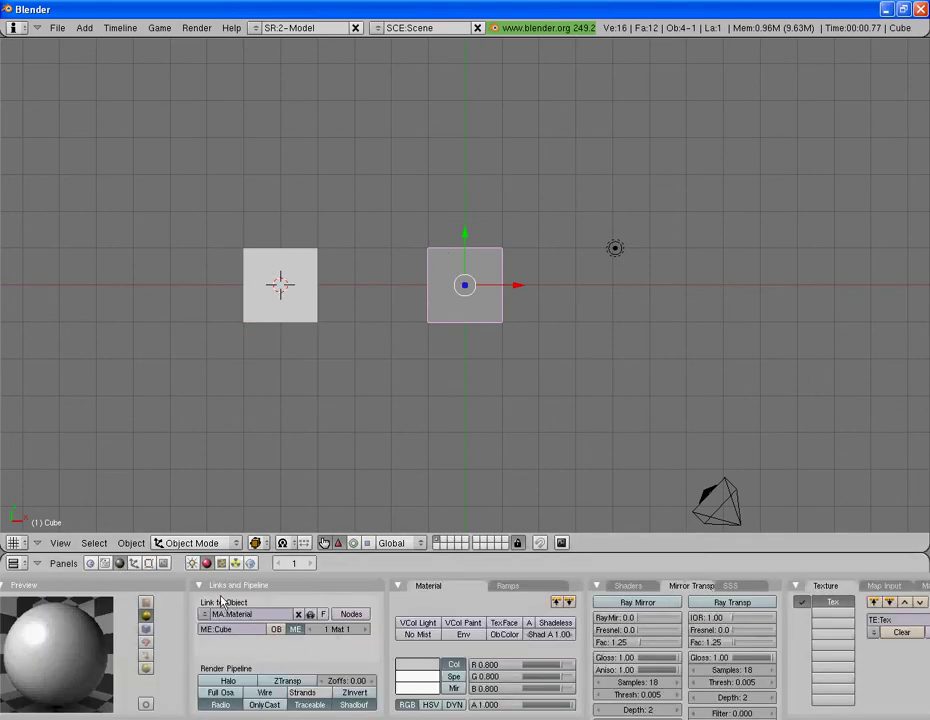
click(222, 563)
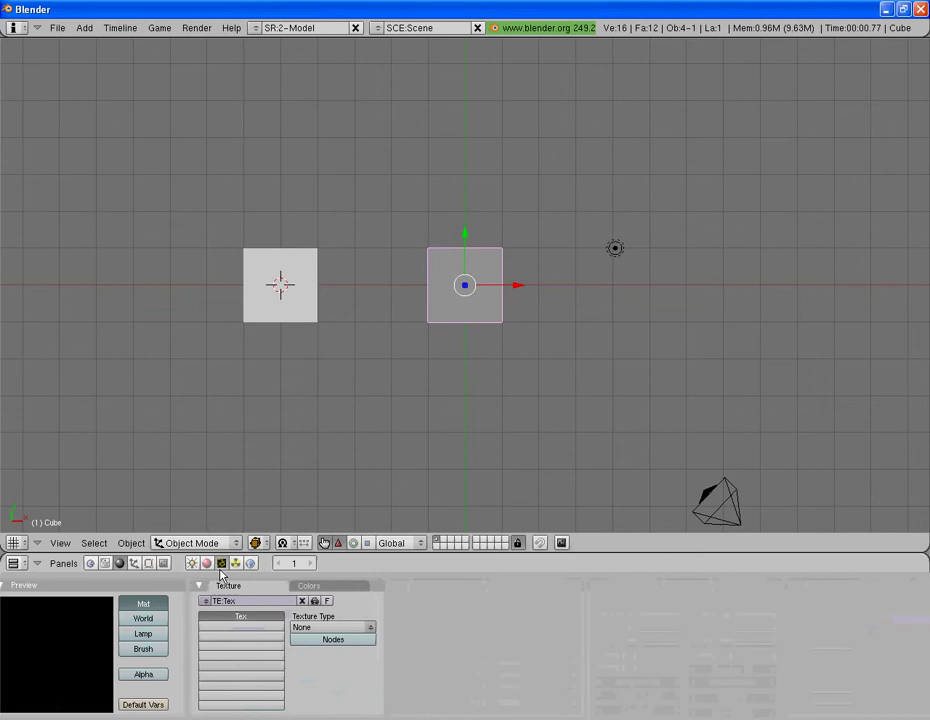
click(319, 628)
click(319, 628)
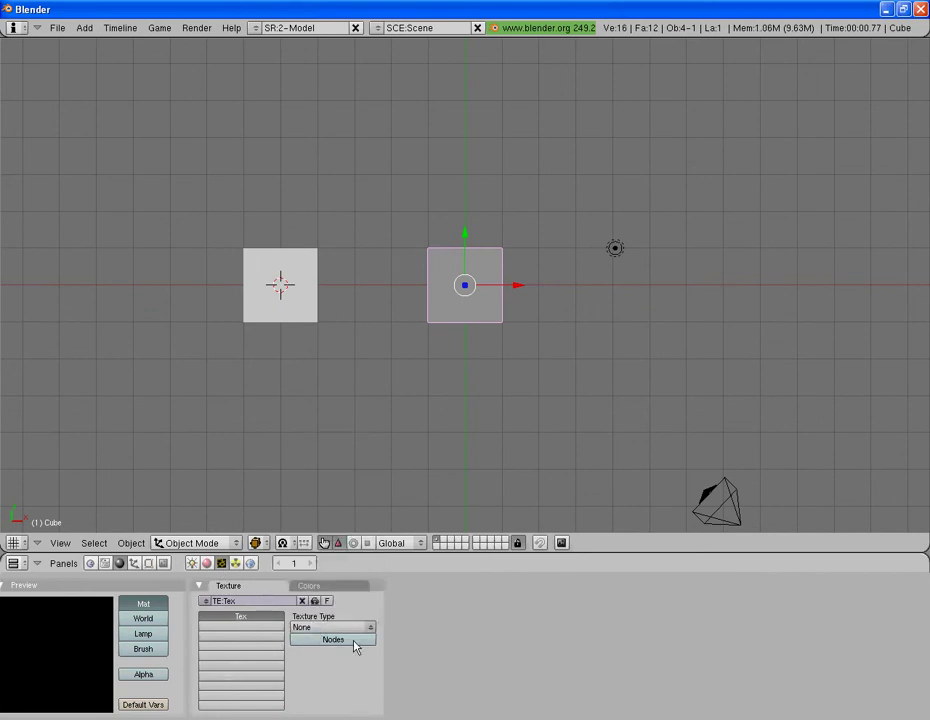
right_click(279, 287)
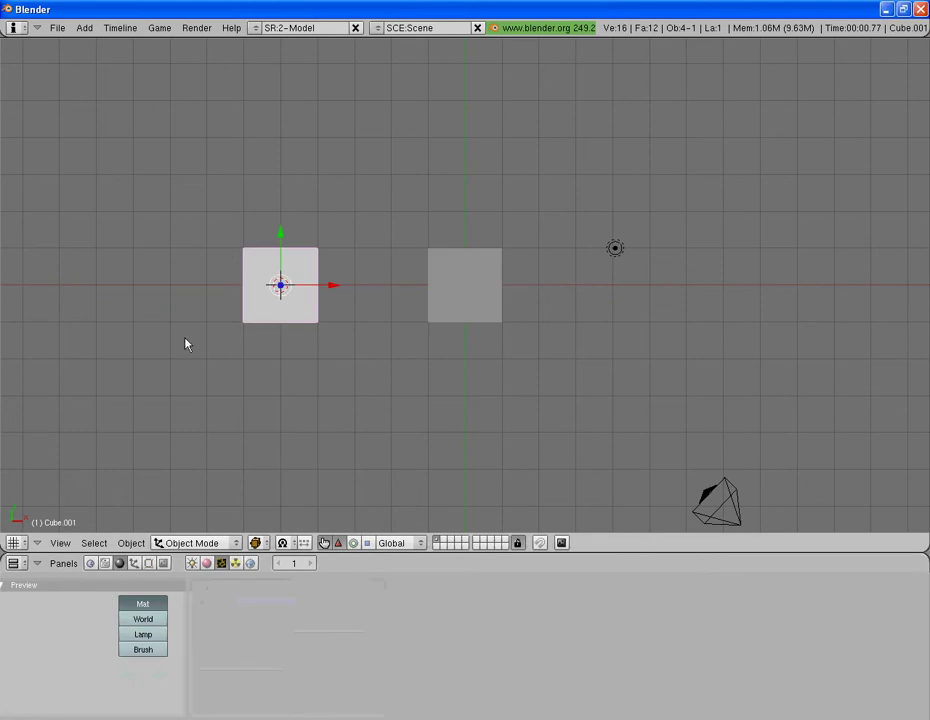
click(221, 563)
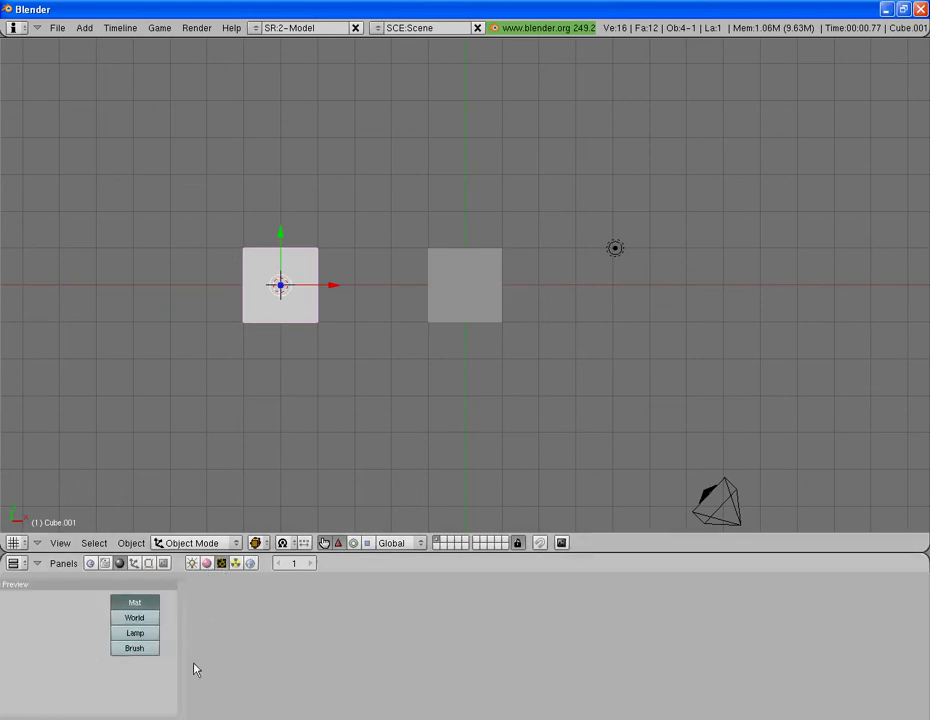
click(207, 563)
- Delete the original default cube
right_click(465, 288)
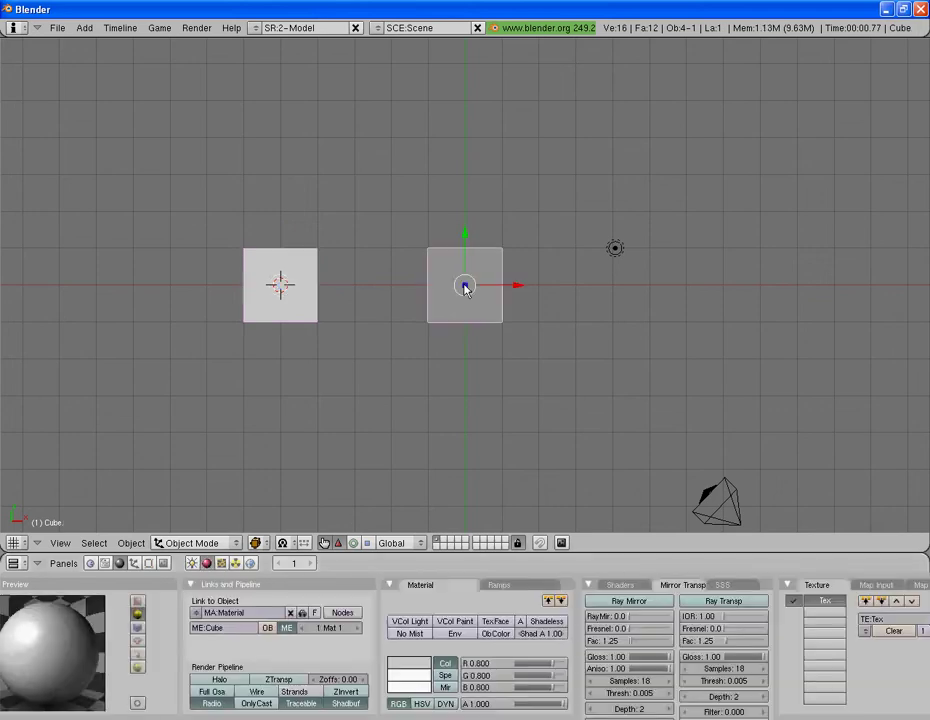
key(x)
click(465, 288)
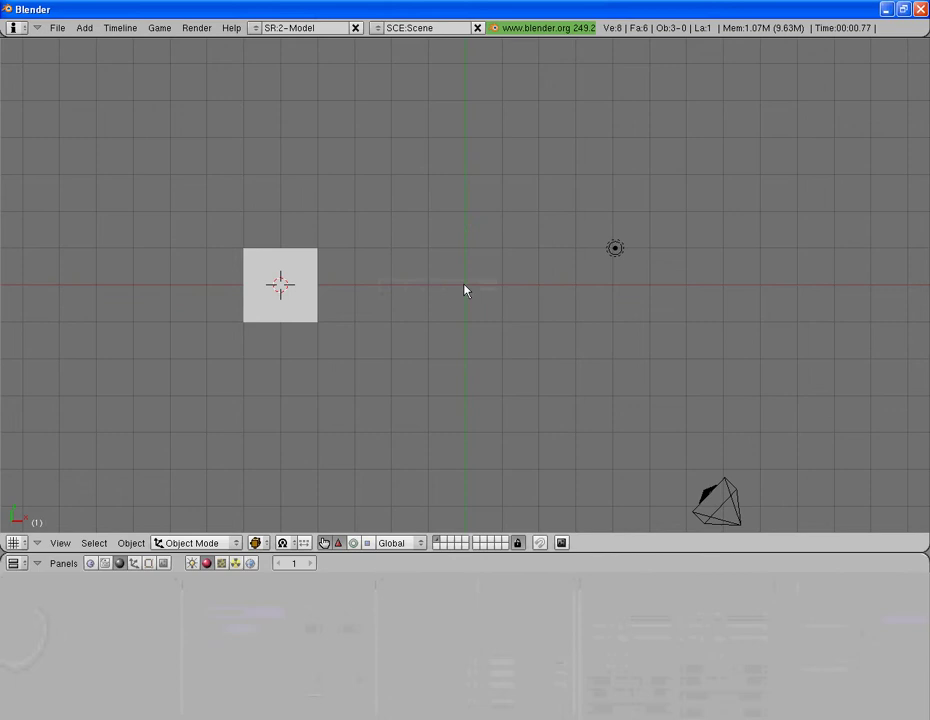
- Slide Cube.001 along X to the centre, give it new Material.001, and show its texture settings
right_click(331, 293)
drag(328, 287, 521, 303)
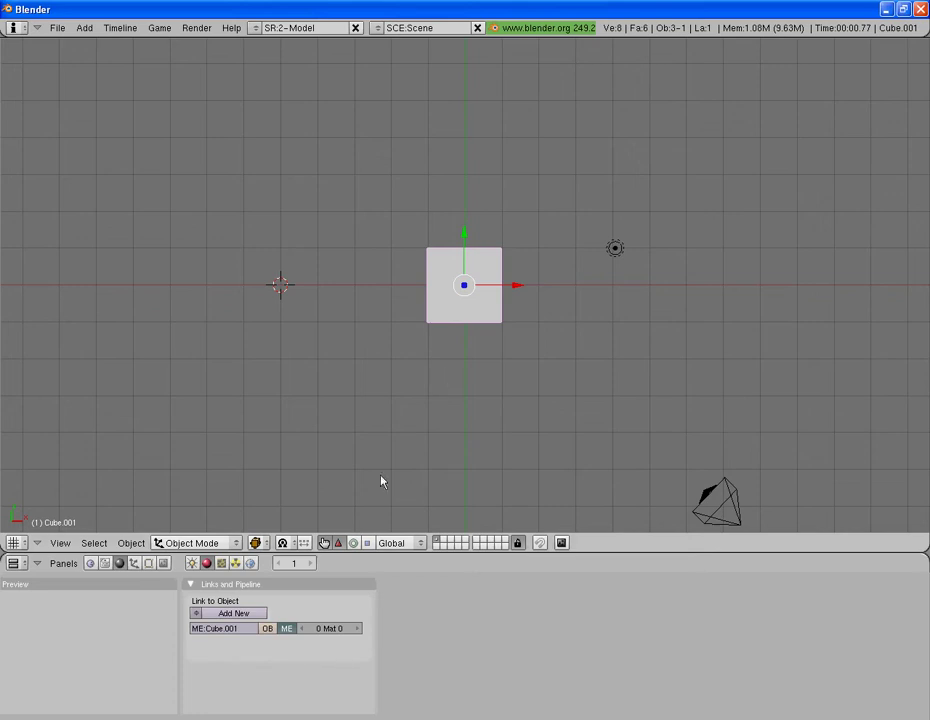
click(235, 615)
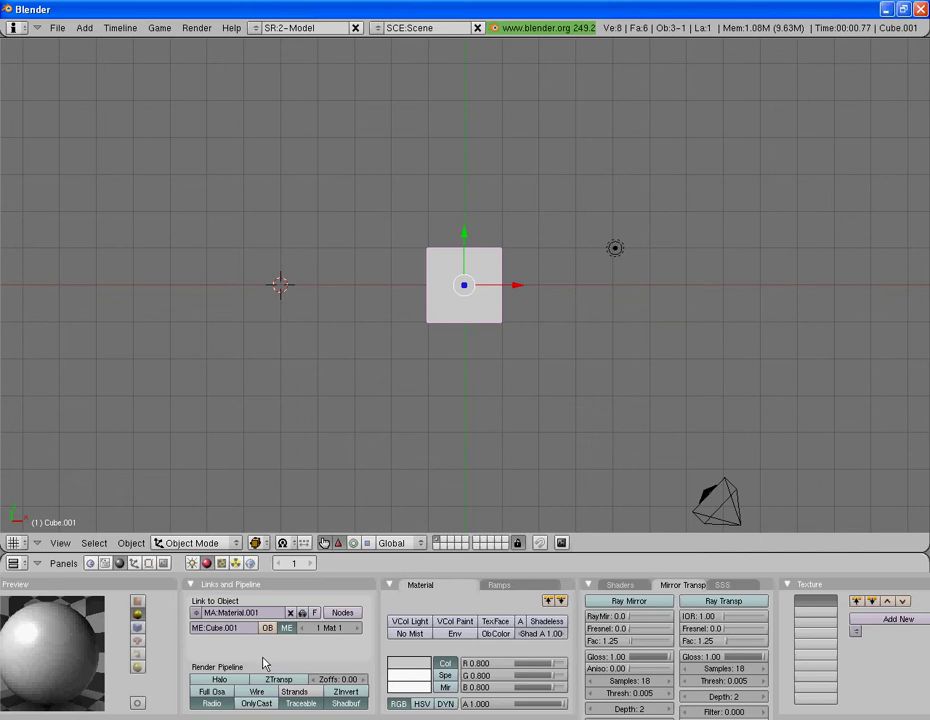
click(222, 564)
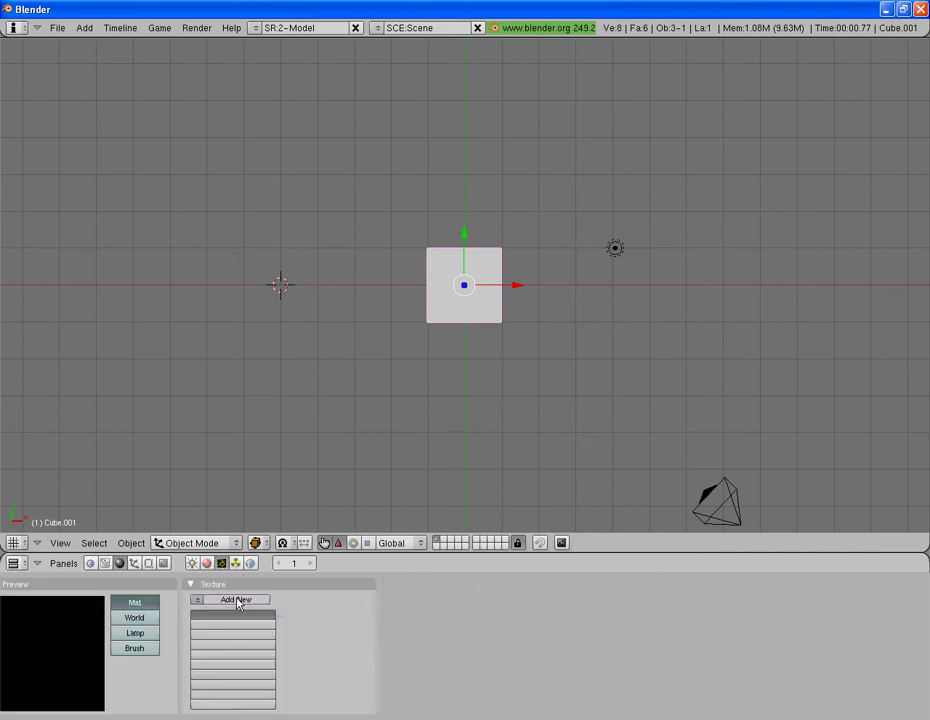
- Add texture Tex.001 to Material.001 and set its type to Image
click(237, 601)
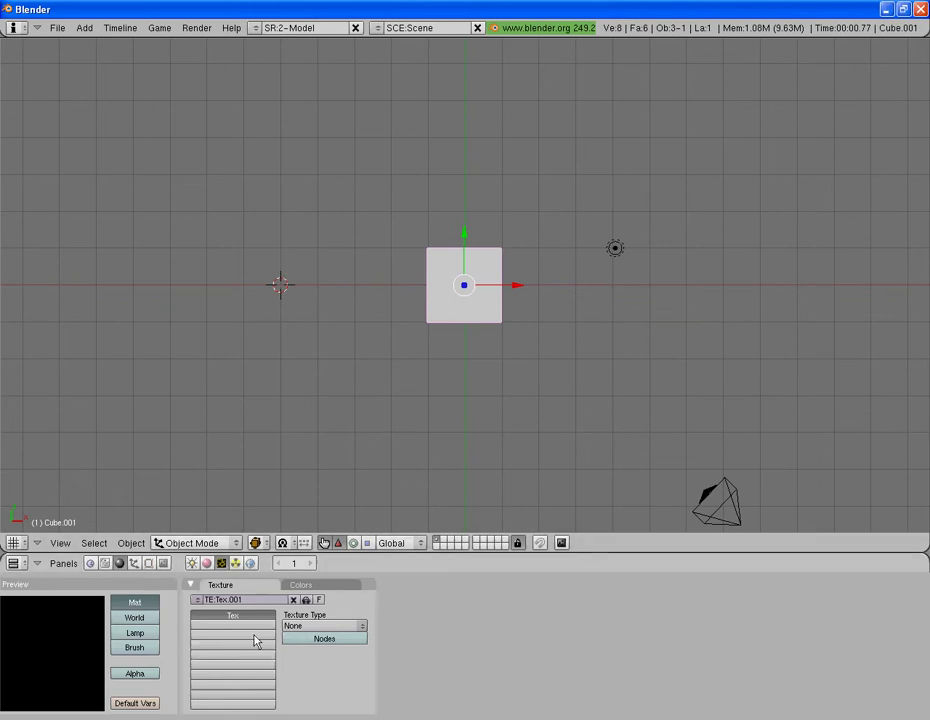
click(366, 627)
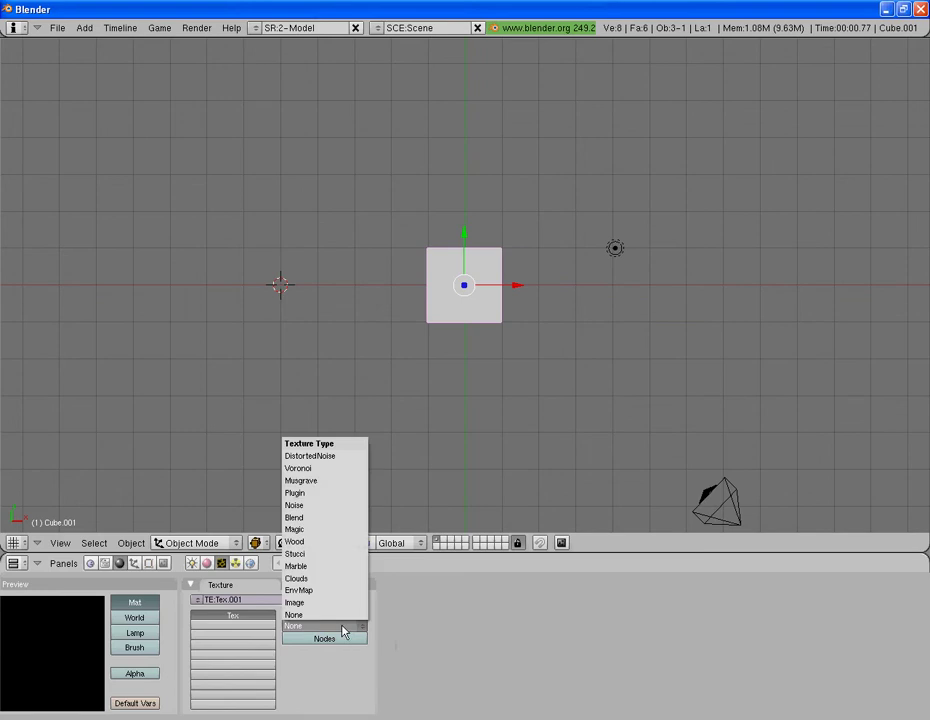
click(295, 603)
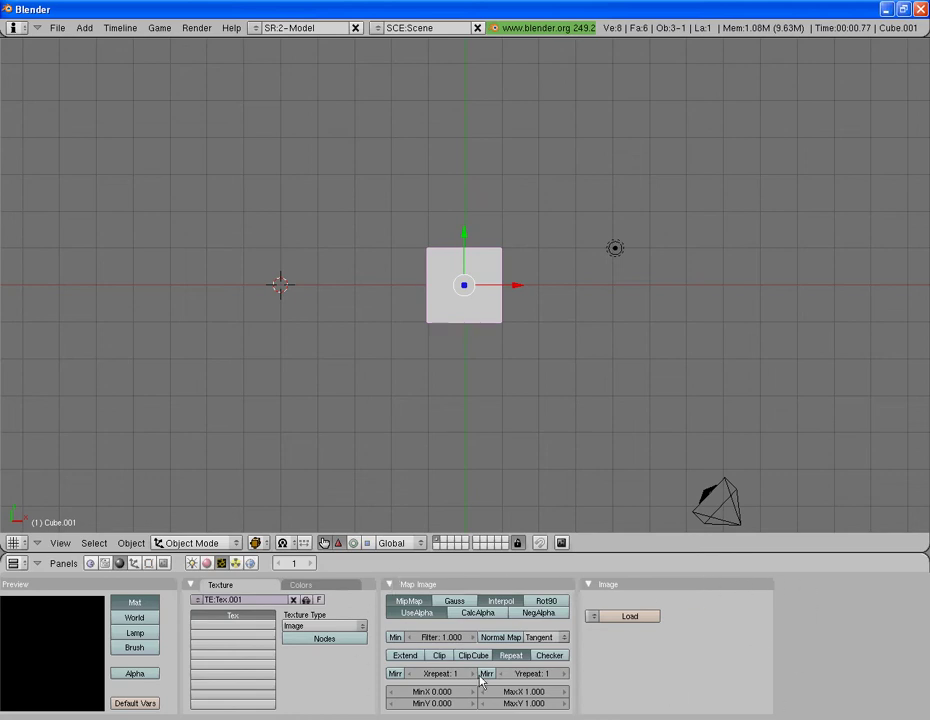
- Load metal.jpg from the Desktop as Tex.001's image
click(629, 617)
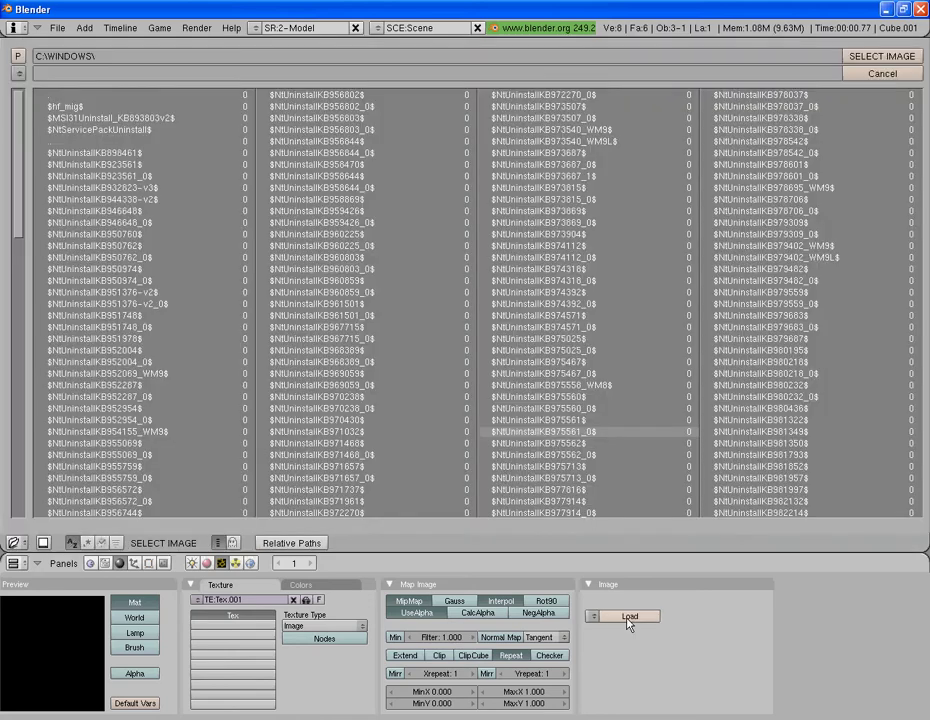
click(18, 74)
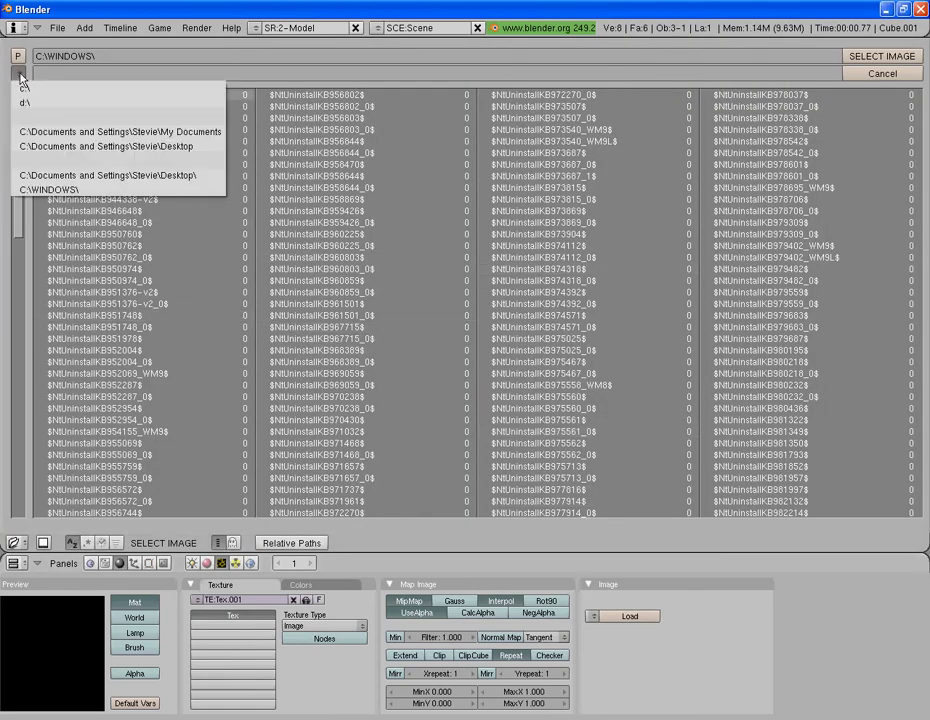
click(100, 176)
click(62, 315)
click(884, 57)
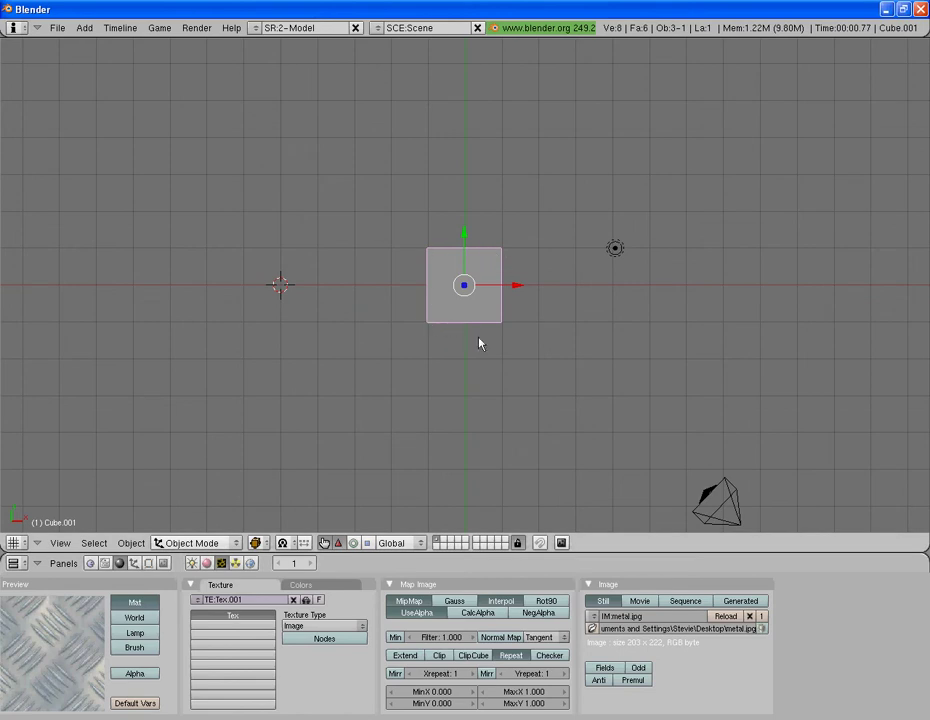
- Repeat the metal image 2×2 and set Cube projection in the material's Map Input settings
click(565, 673)
click(472, 673)
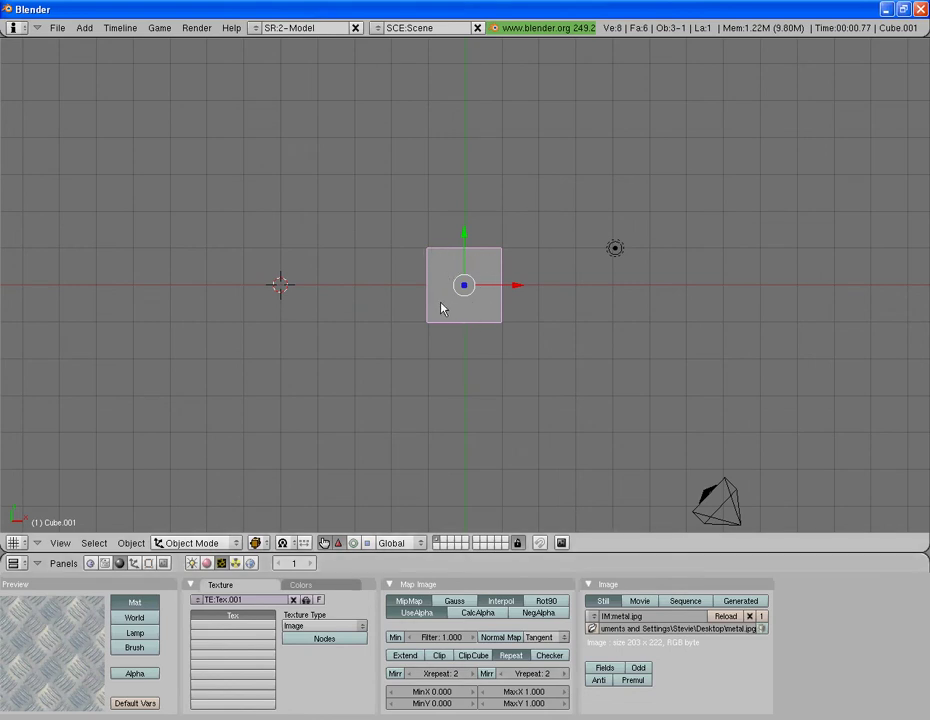
click(207, 564)
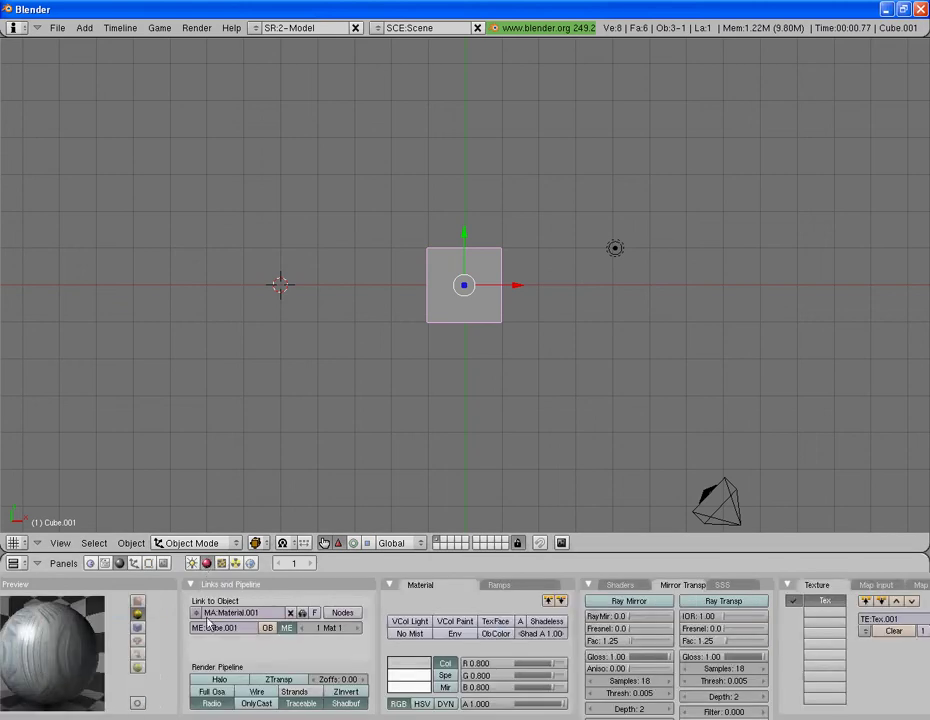
click(137, 605)
scroll(743, 643, down, 2)
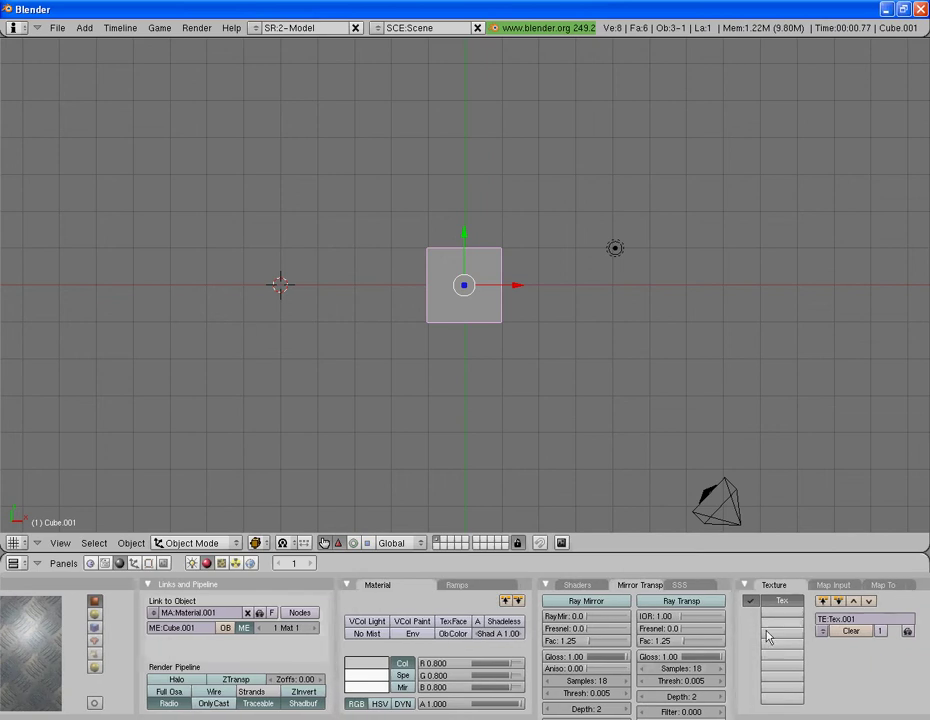
click(833, 585)
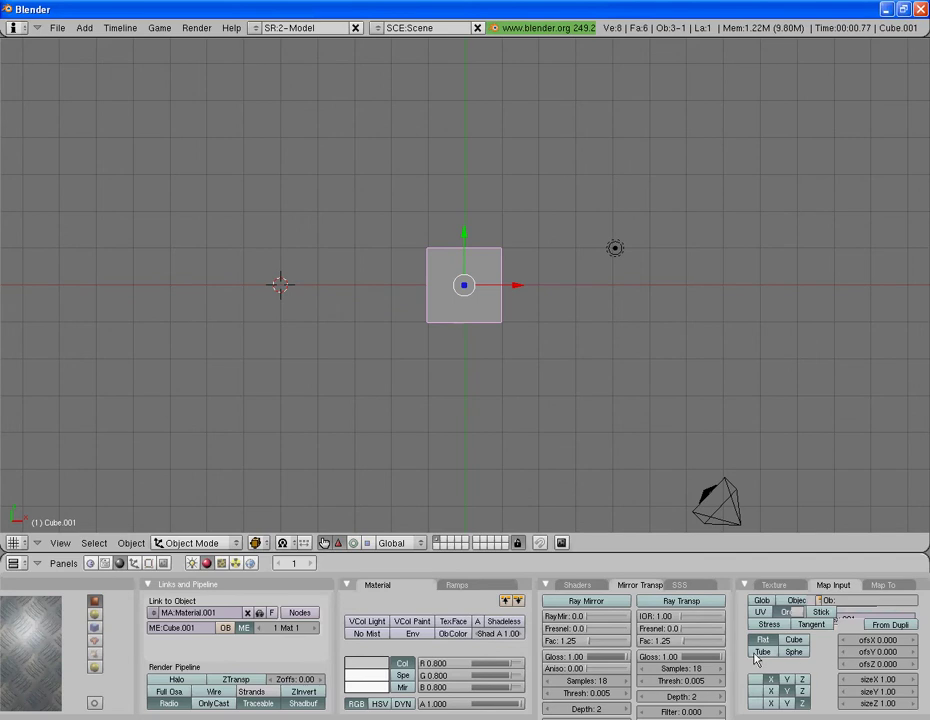
click(795, 641)
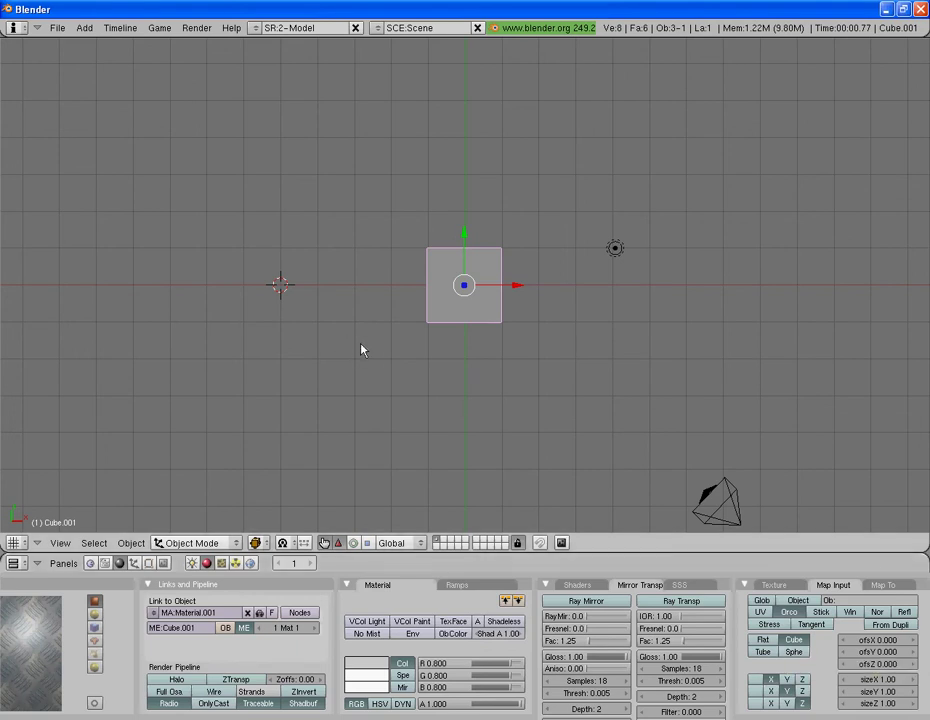
scroll(603, 659, up, 2)
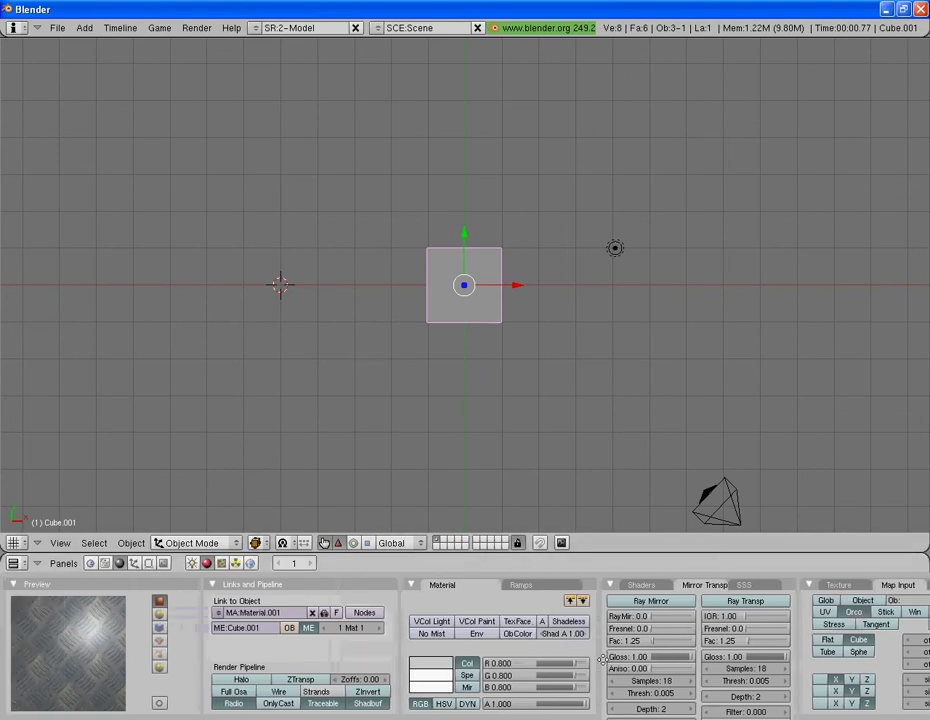
key(F12)
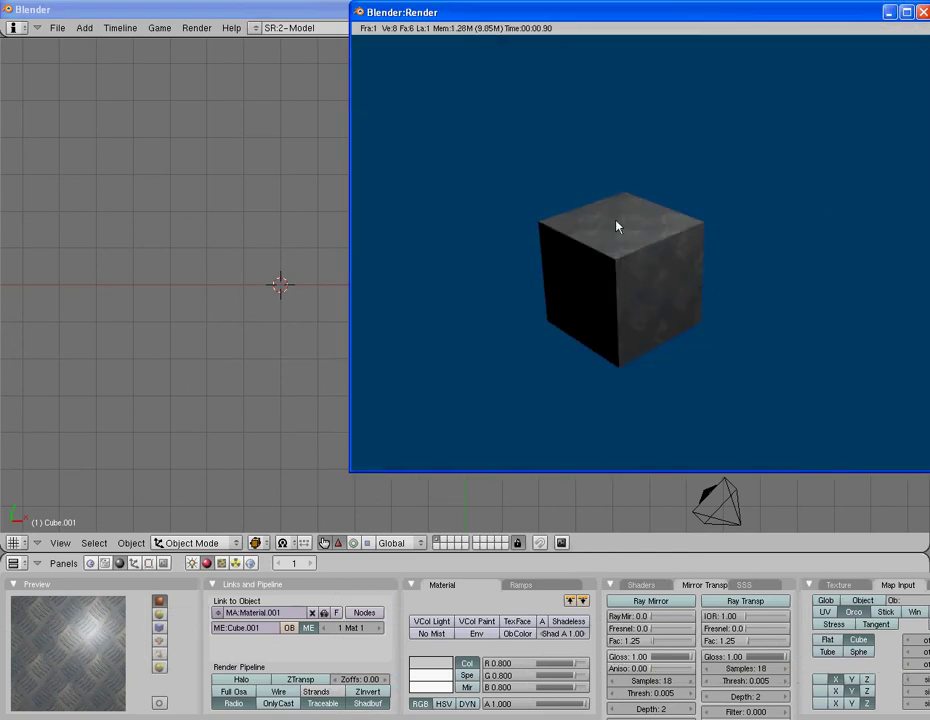
key(Escape)
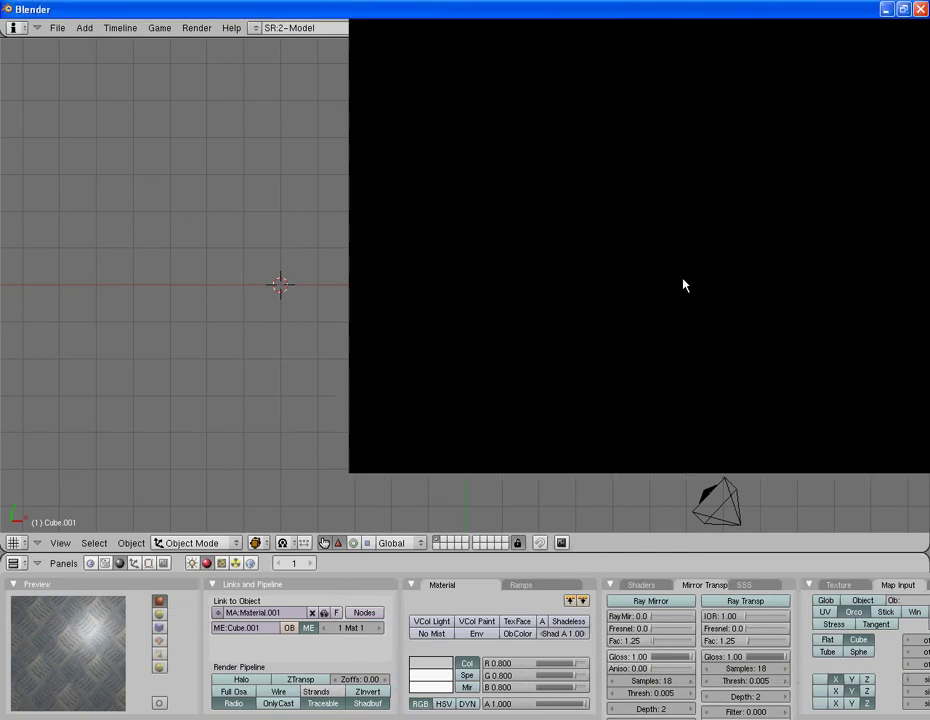
right_click(615, 249)
- Move the lamp below the cube near the camera and turn off its ray shadows
scroll(617, 255, down, 2)
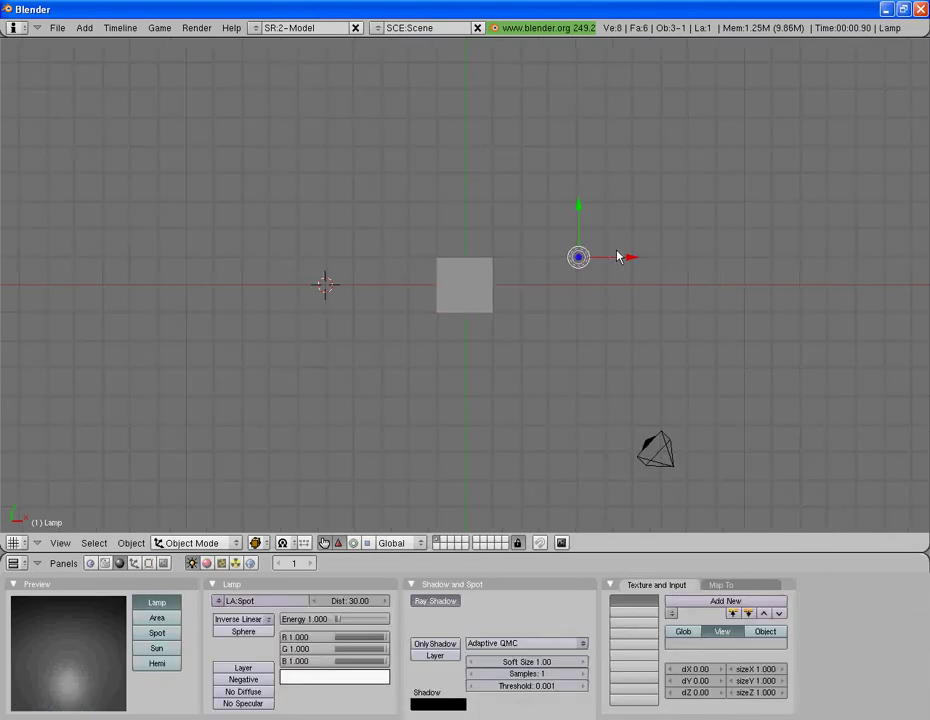
key(g)
click(579, 459)
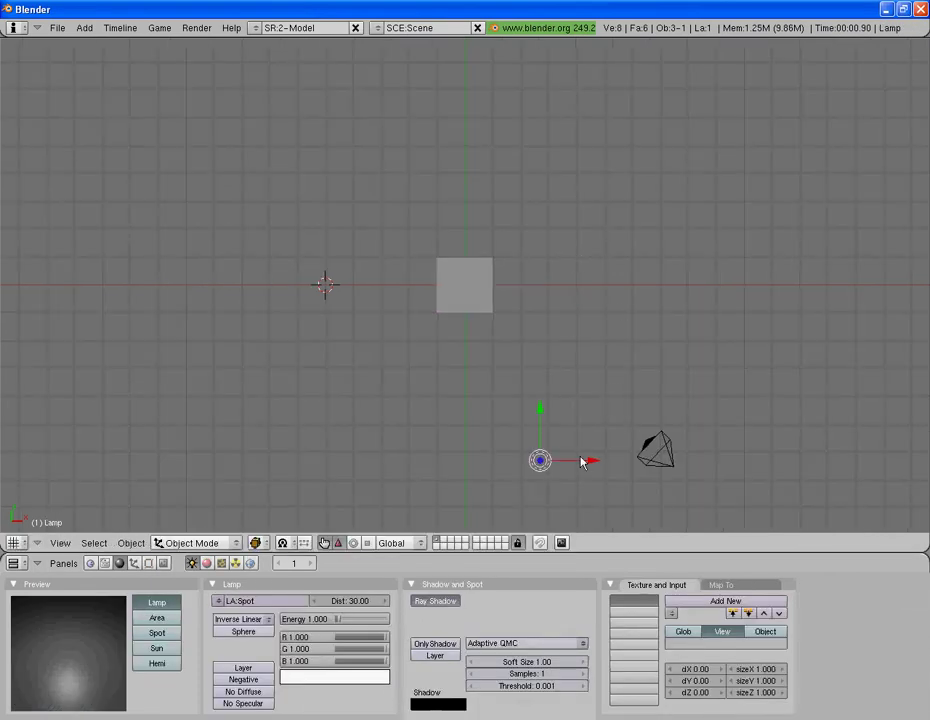
click(436, 601)
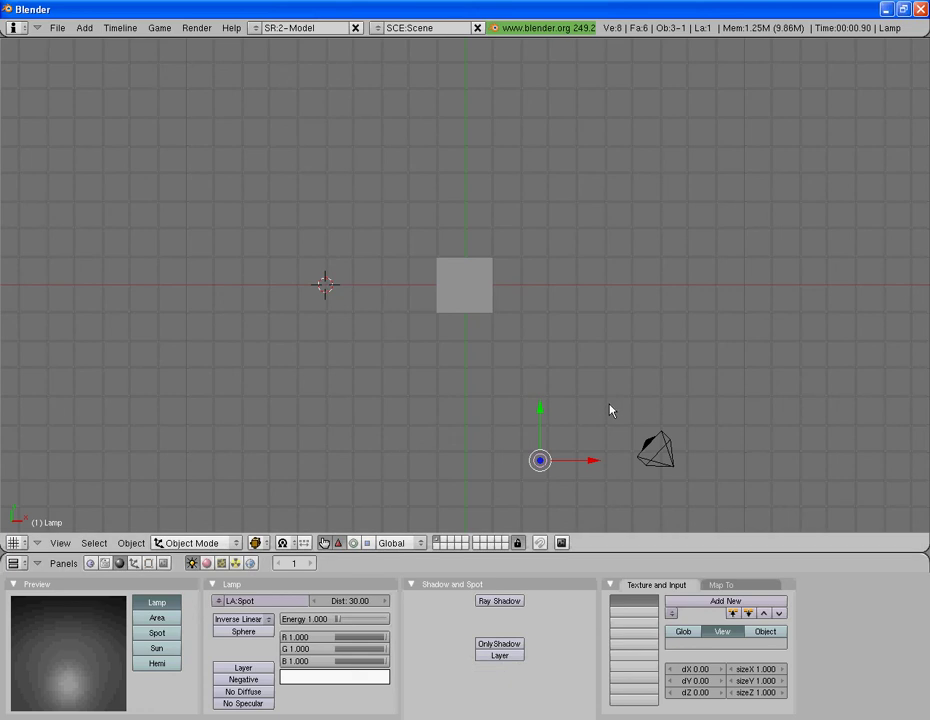
- Duplicate the lamp as Lamp.001, place the copy, and render with F12
key(shift+d)
click(728, 299)
key(F12)
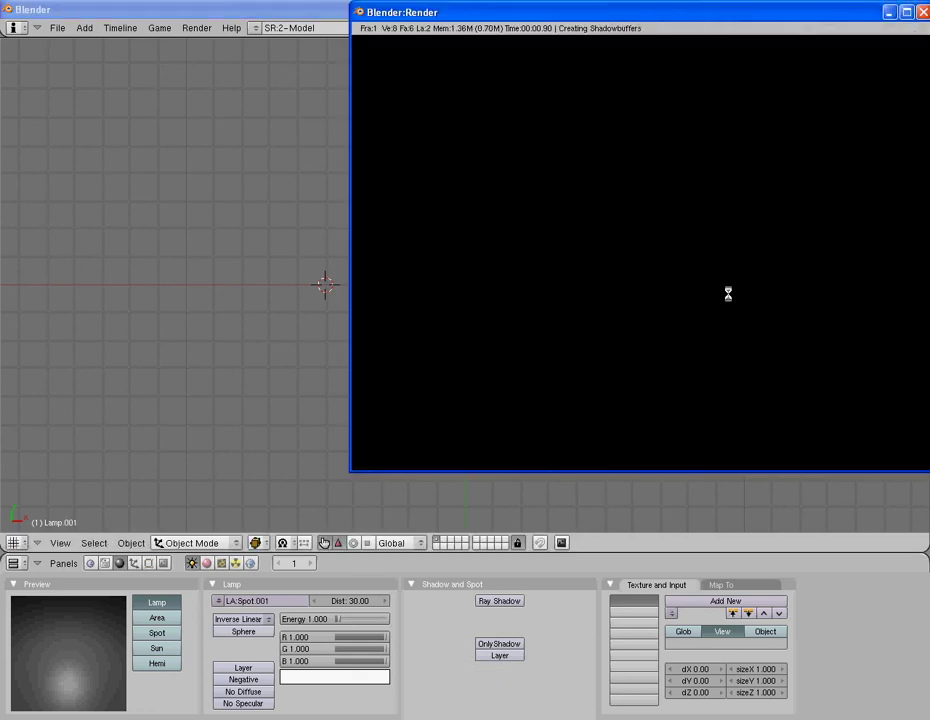